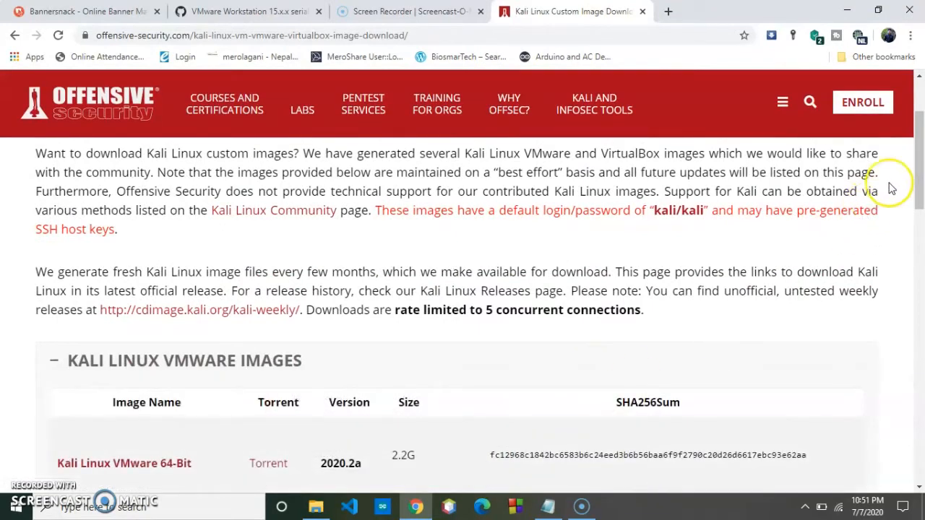
Step: Scroll the Offensive Security page down to the Kali Linux VMware Images table with the 2020.2a 64-bit and 32-bit entries
drag(918, 155, 919, 184)
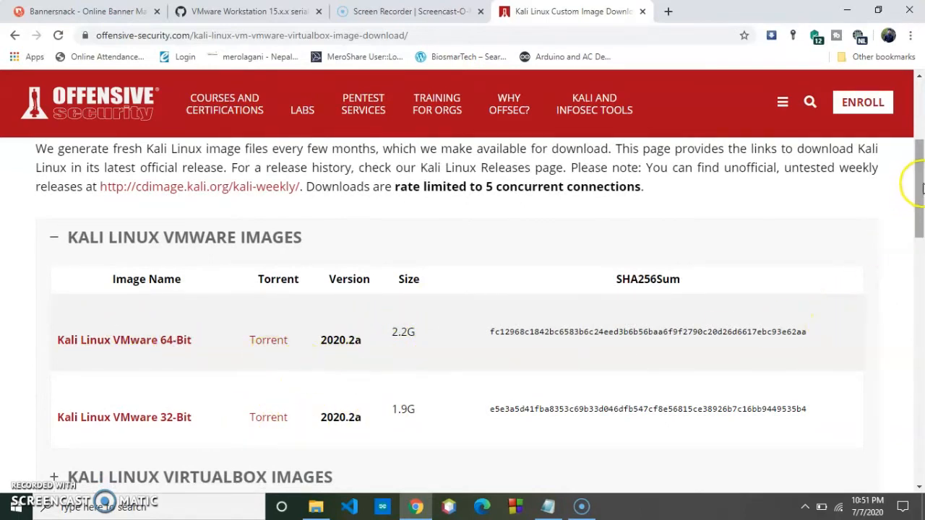
drag(916, 181, 921, 195)
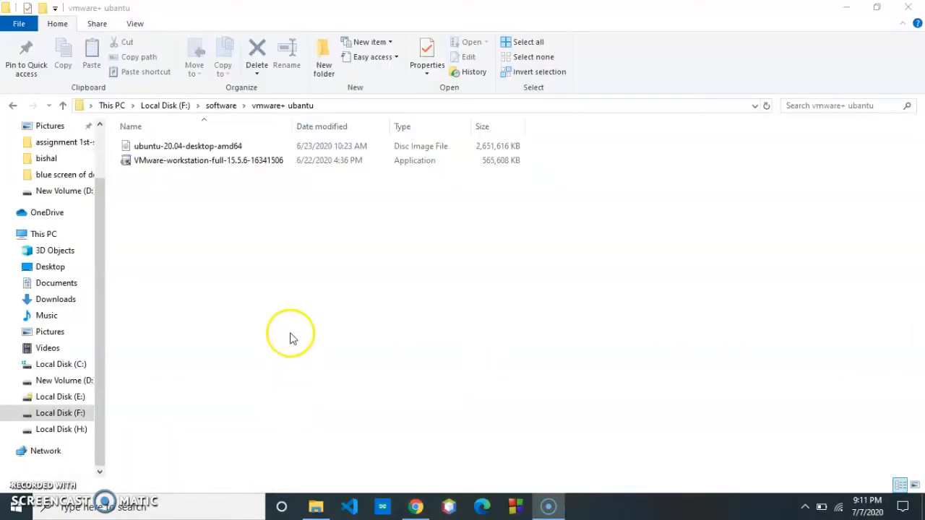
Step: Run the VMware-workstation-full-15.5.6-16341506 installer from the vmware+ ubuntu folder
double_click(250, 166)
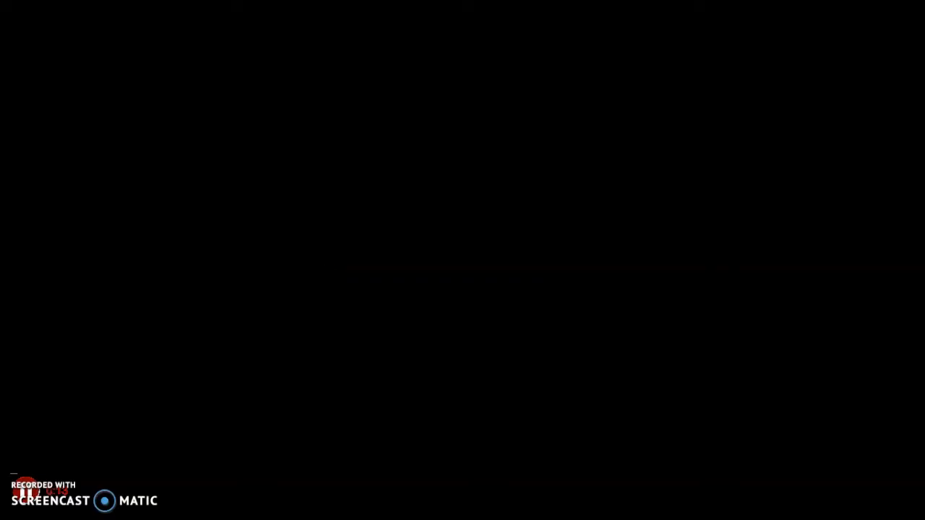
Step: Allow the installer to run, pass the welcome page and accept the license agreement
click(390, 351)
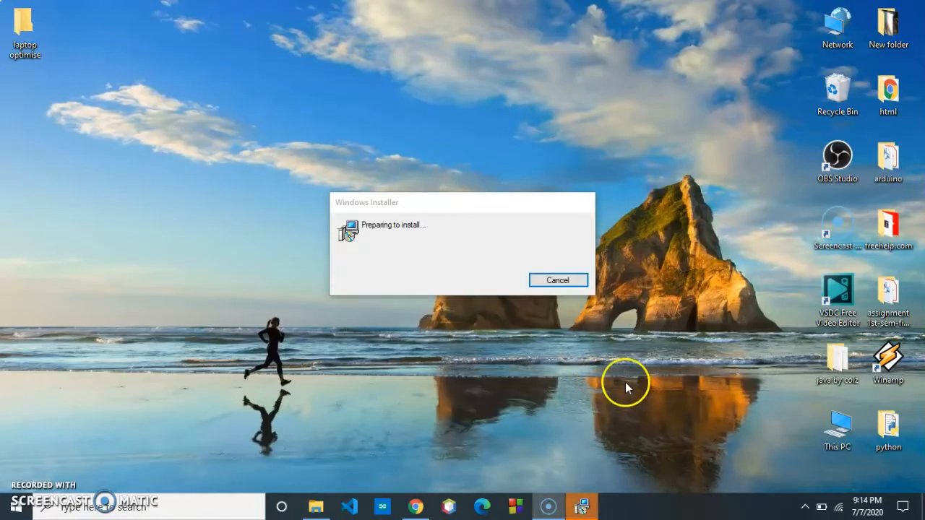
mouse_move(581, 508)
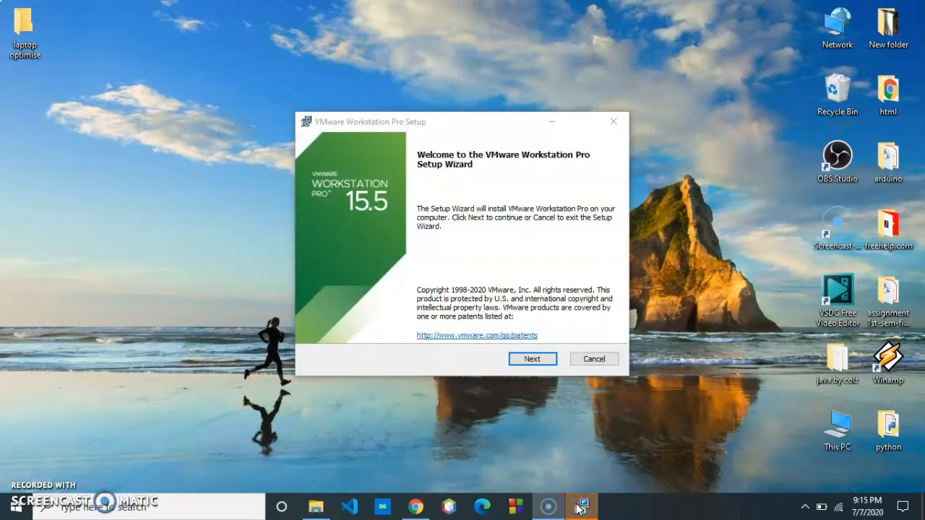
click(532, 359)
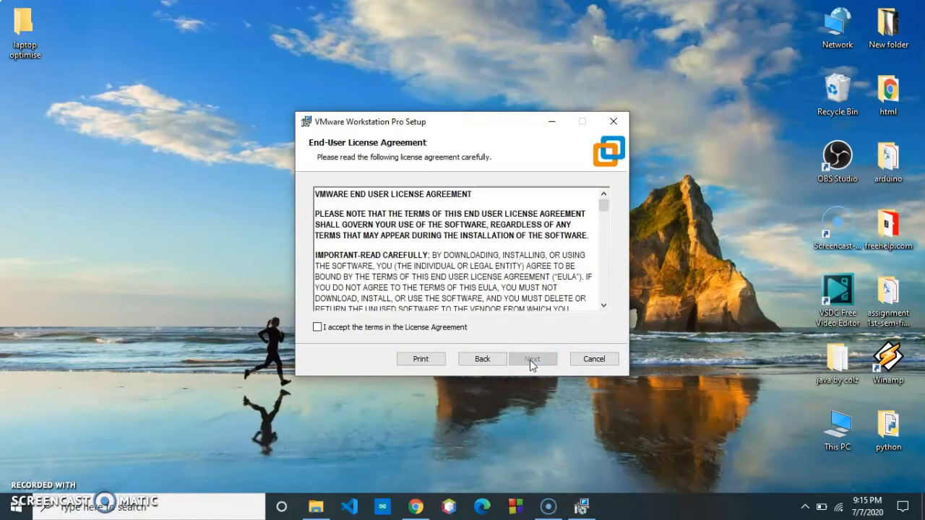
click(443, 329)
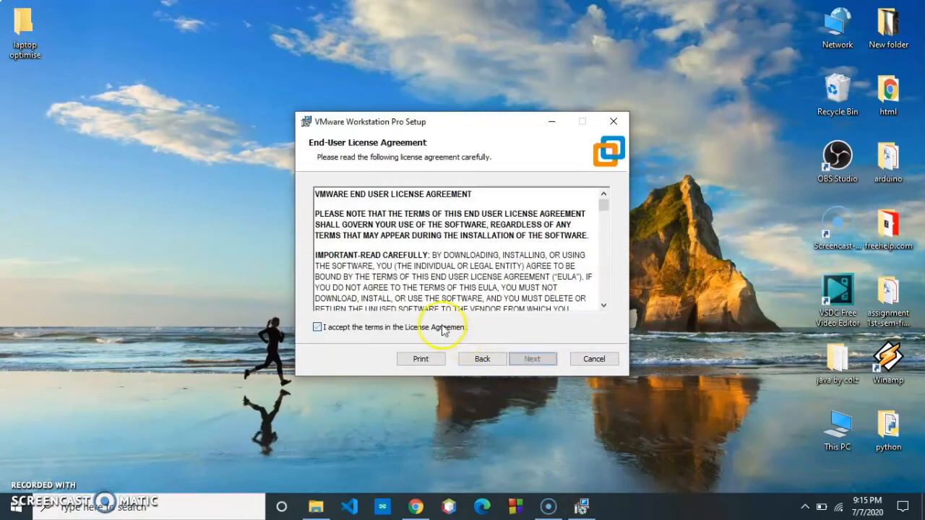
click(532, 359)
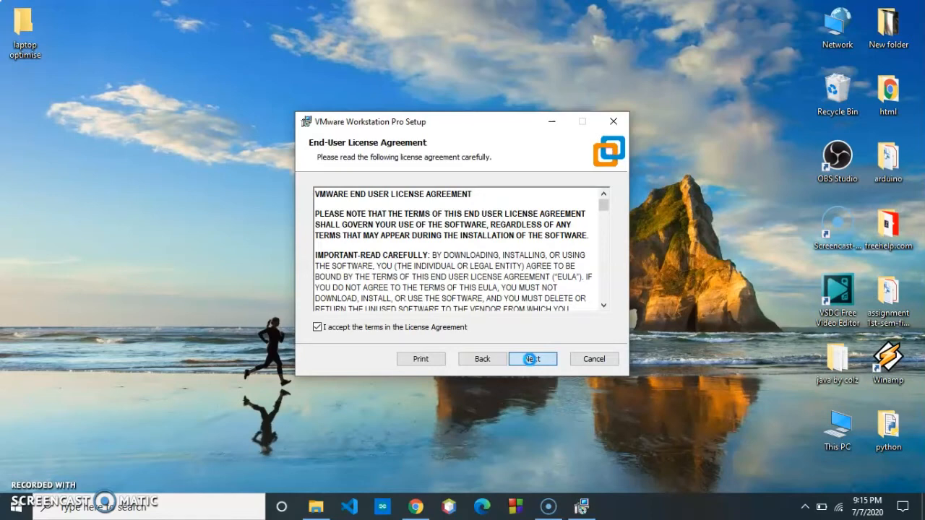
click(531, 359)
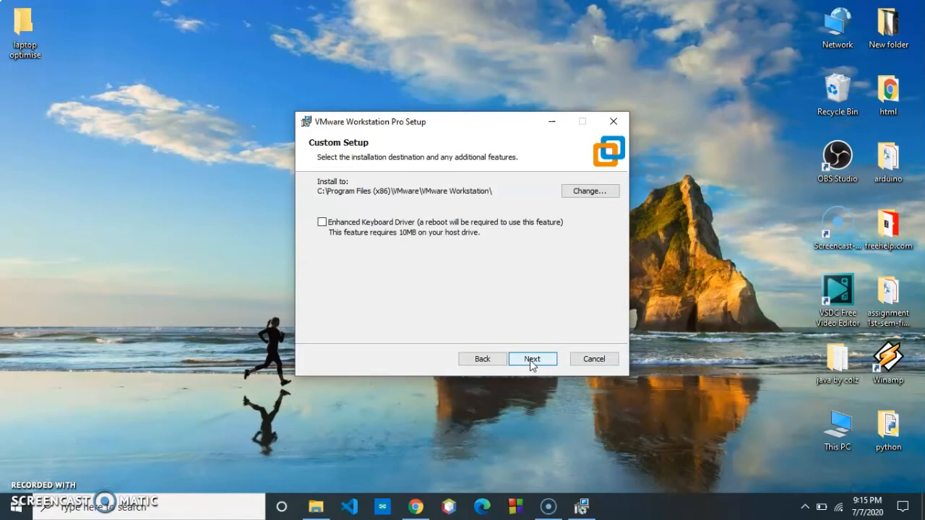
Step: Install Workstation Pro to the default folder with startup update checks and the Customer Experience Improvement Program off, keeping shortcuts
click(531, 361)
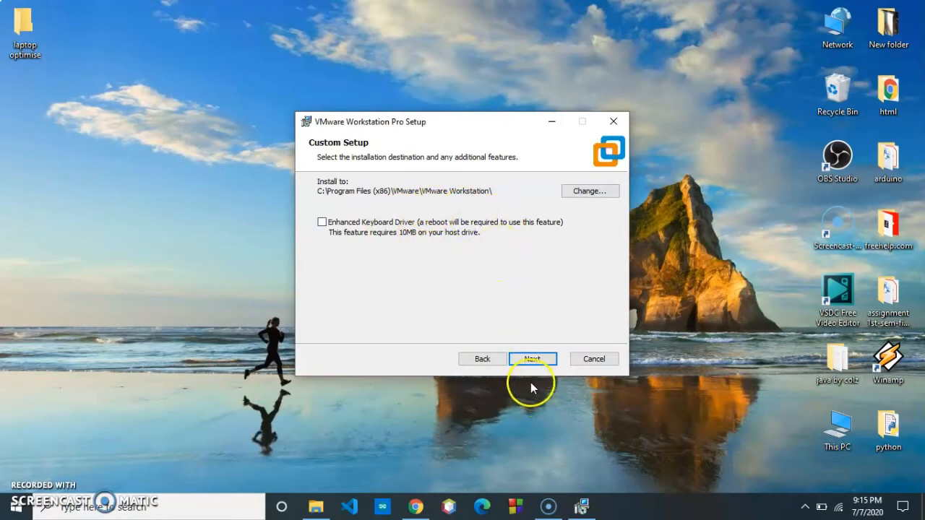
click(538, 361)
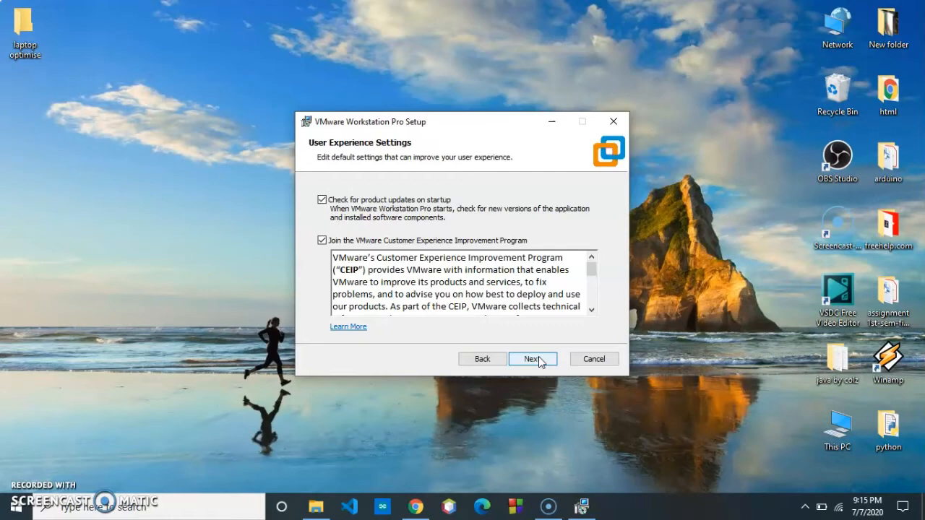
click(323, 201)
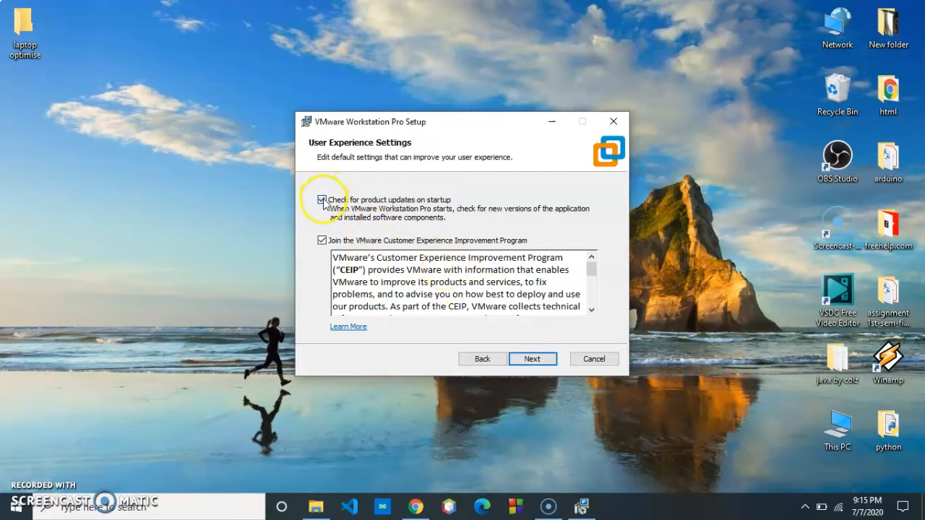
click(322, 242)
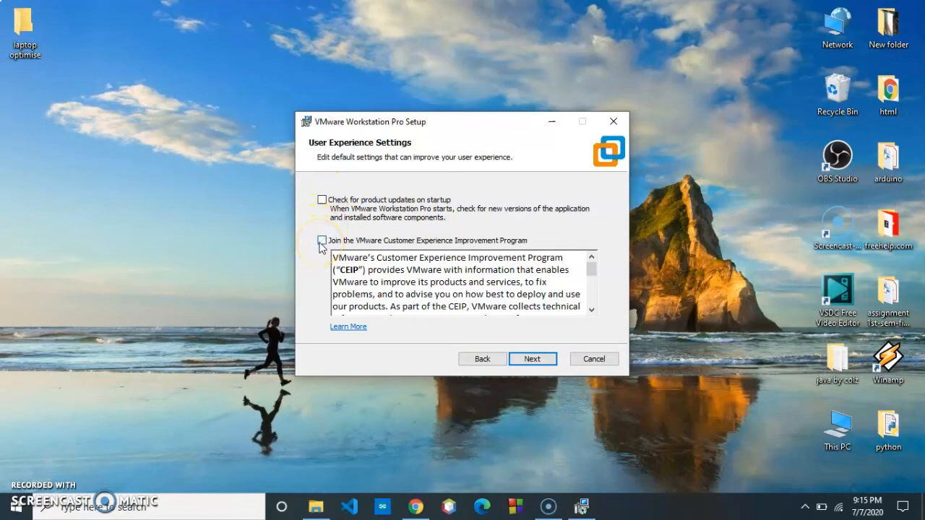
click(532, 360)
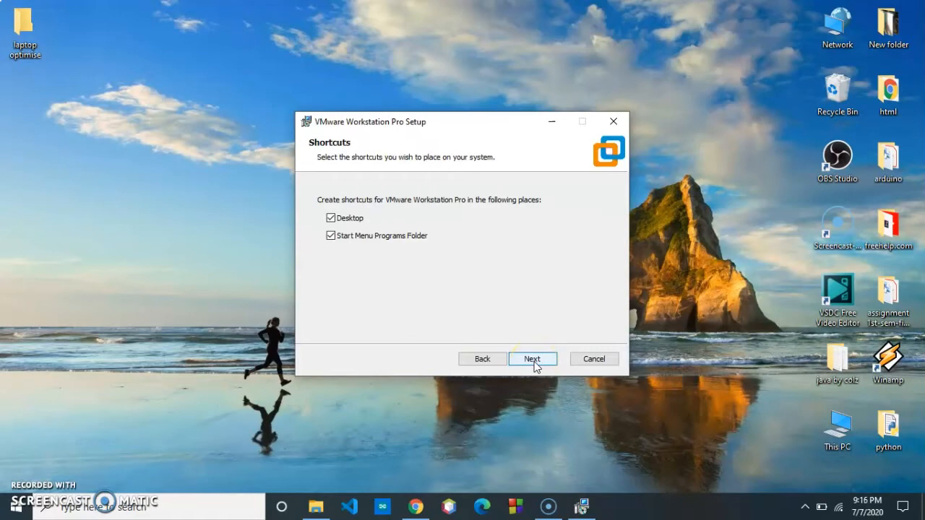
click(532, 360)
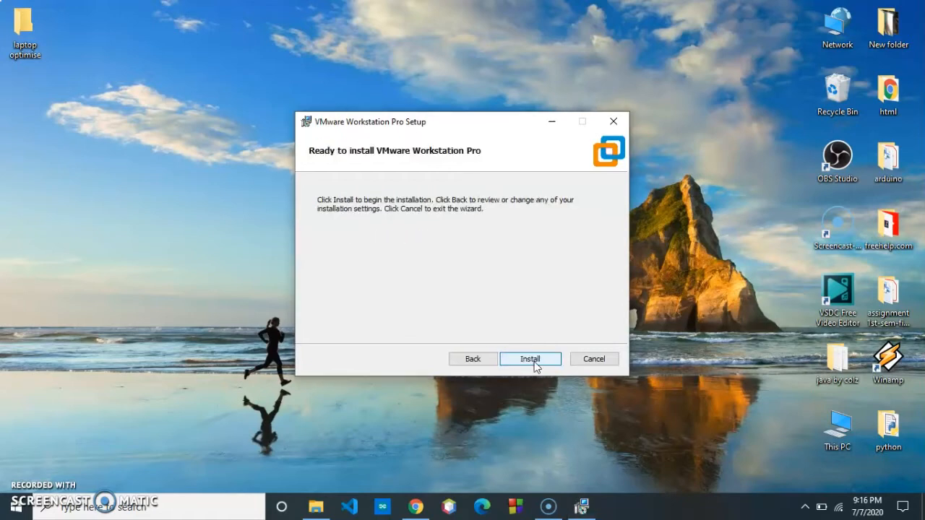
click(531, 359)
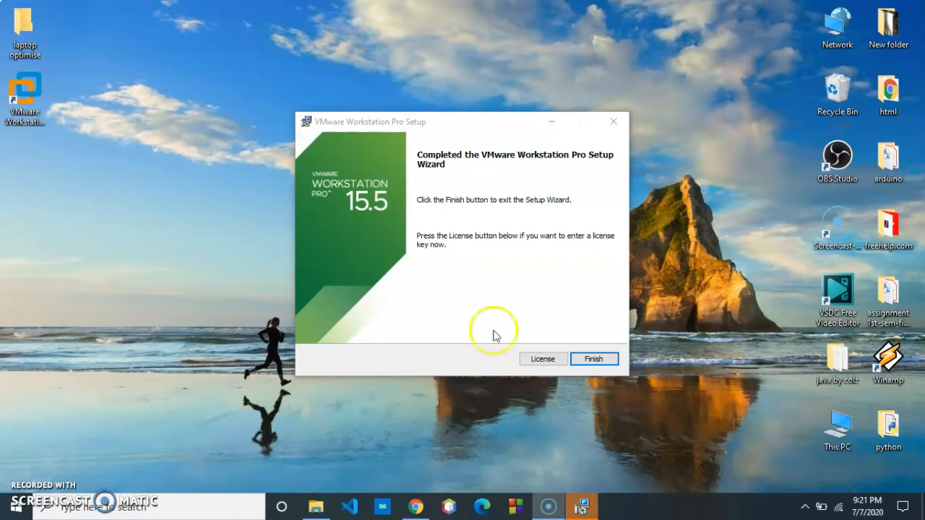
Step: Finish setup and choose the 30-day VMware Workstation 15 trial instead of a license key
click(593, 358)
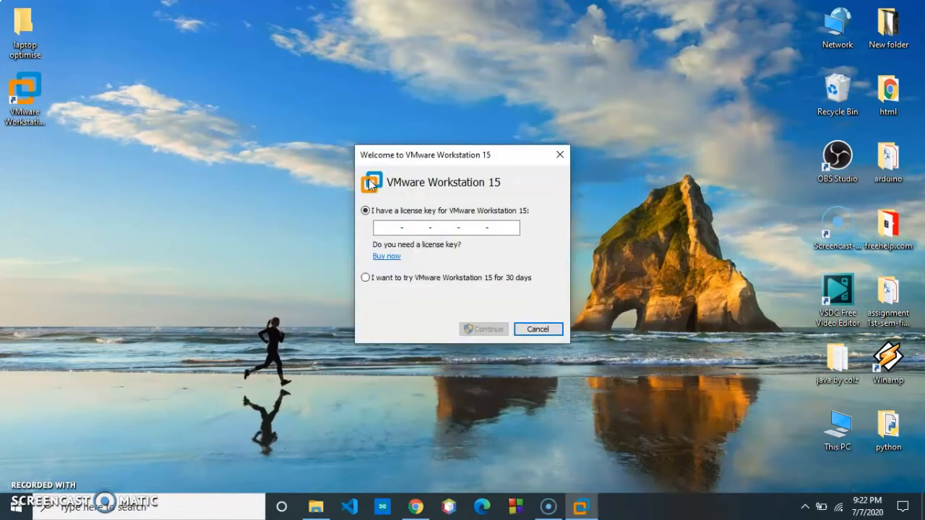
click(403, 277)
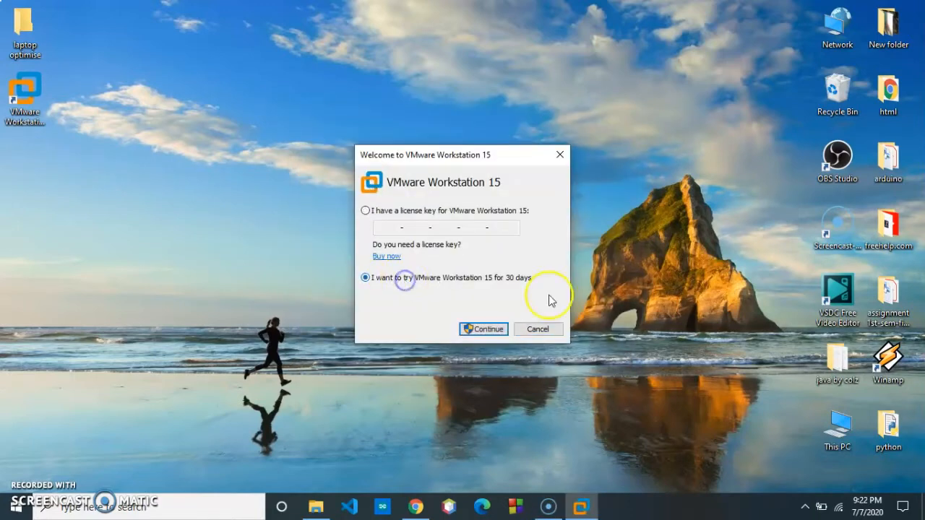
click(489, 329)
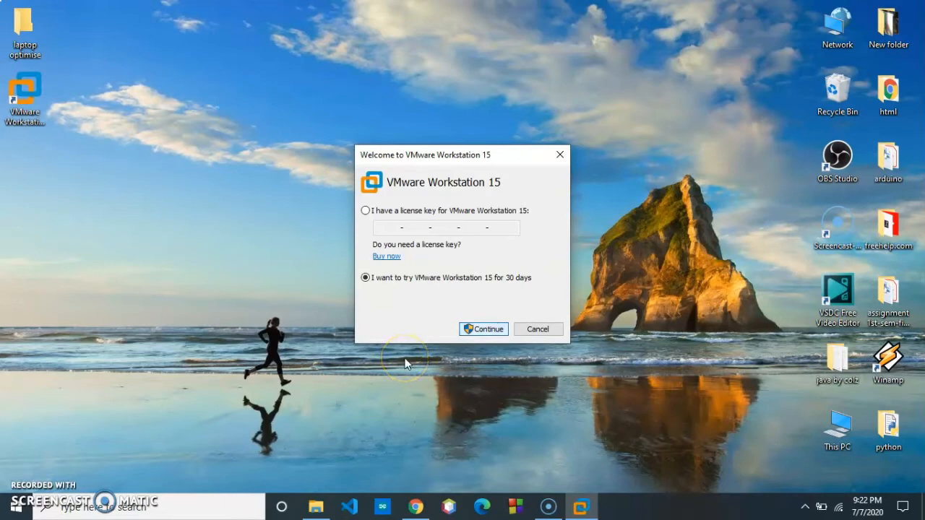
key(Return)
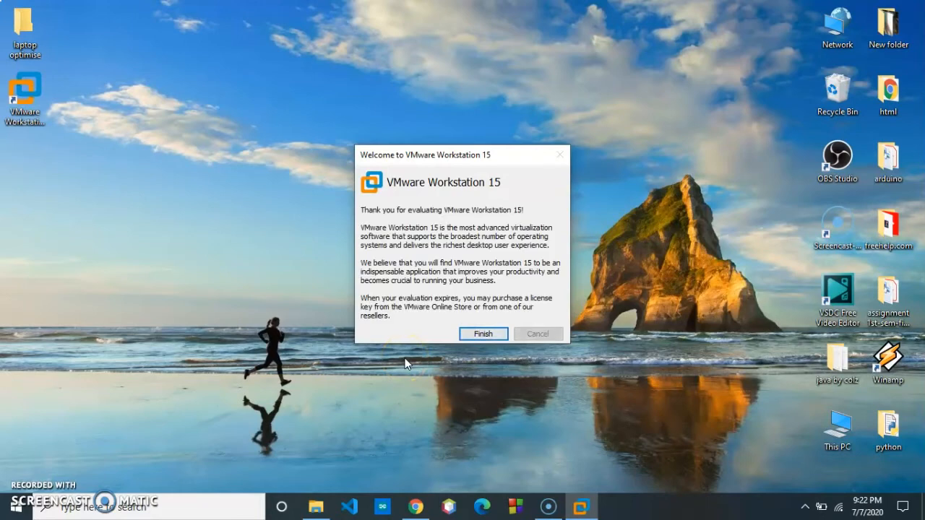
click(482, 332)
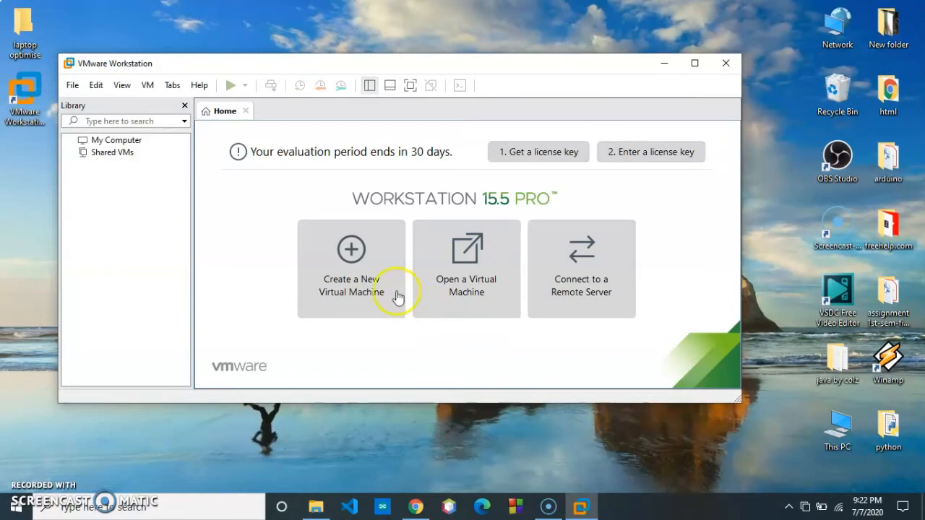
Step: Start a Typical new virtual machine that installs from an installer disc image (iso) file
click(359, 260)
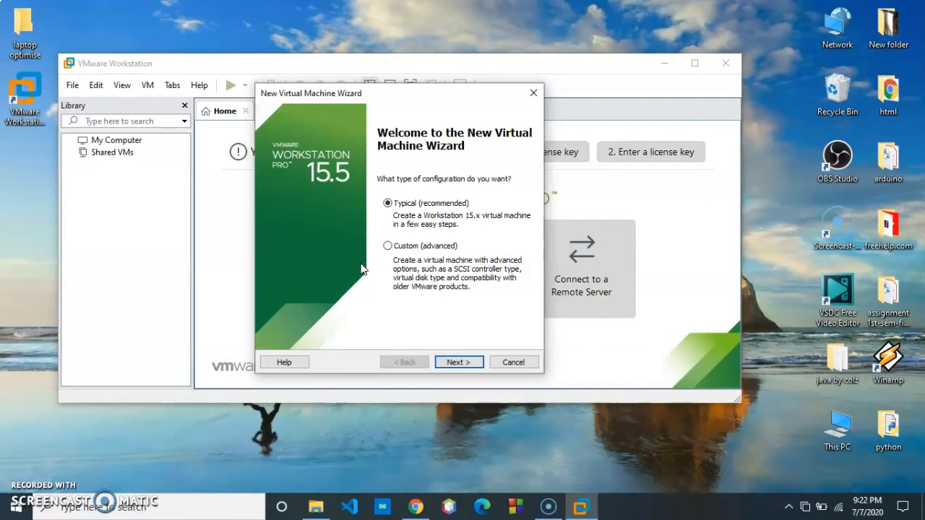
click(459, 362)
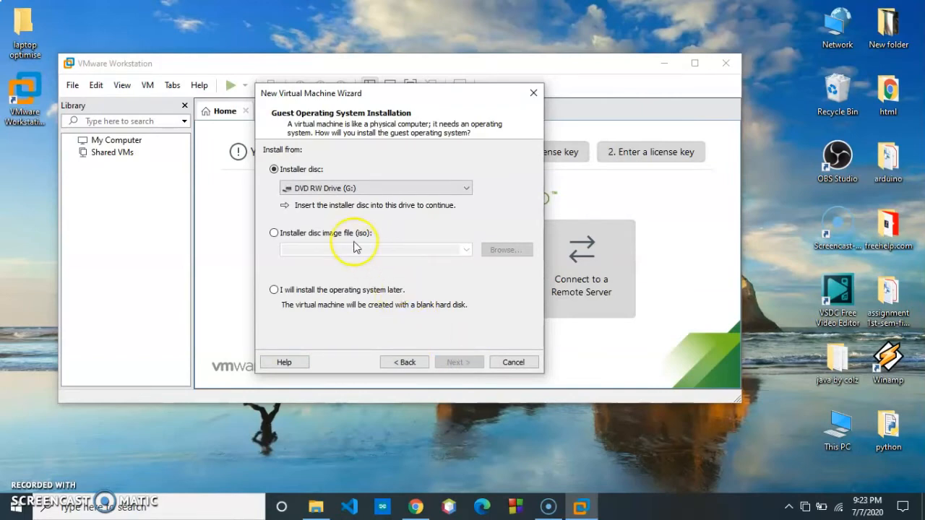
click(316, 235)
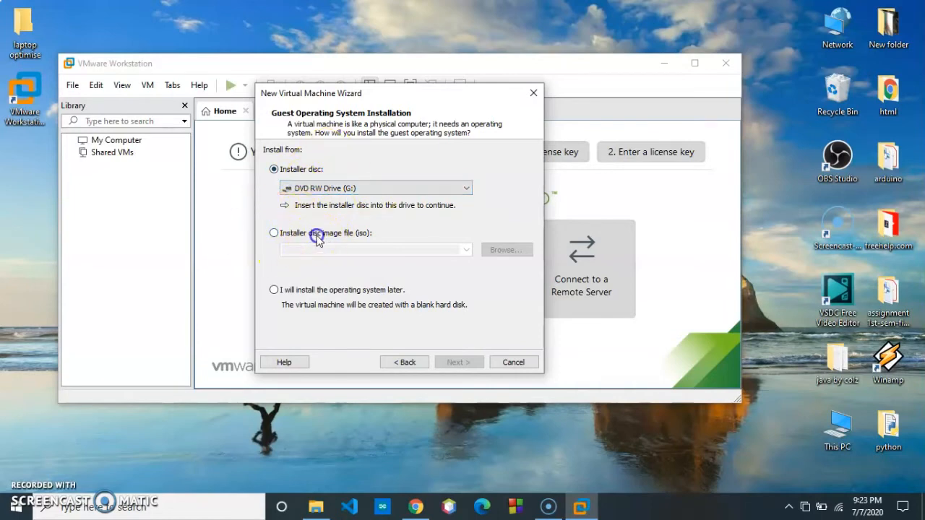
click(498, 250)
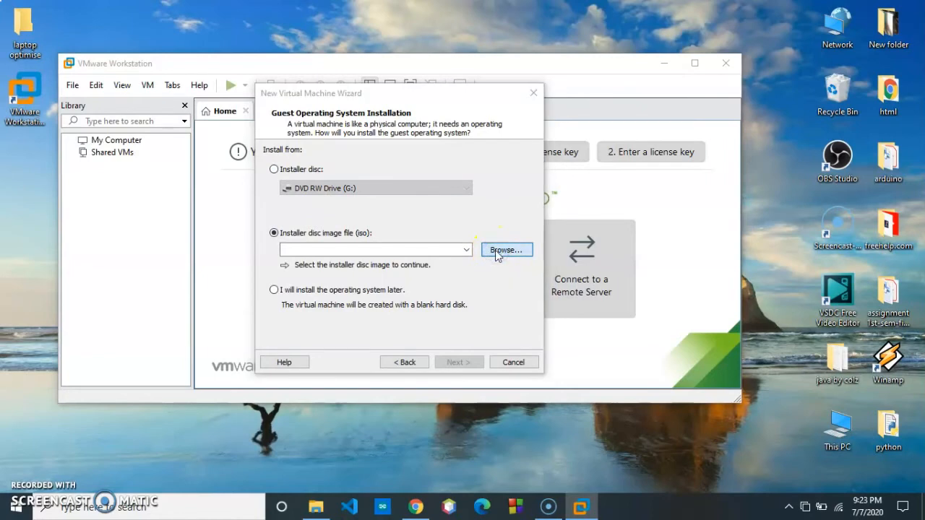
Step: Select F:\software\vmware+ ubuntu\ubuntu-20.04-desktop-amd64 as the installer image, detected as Ubuntu 64-bit 20.04
click(495, 251)
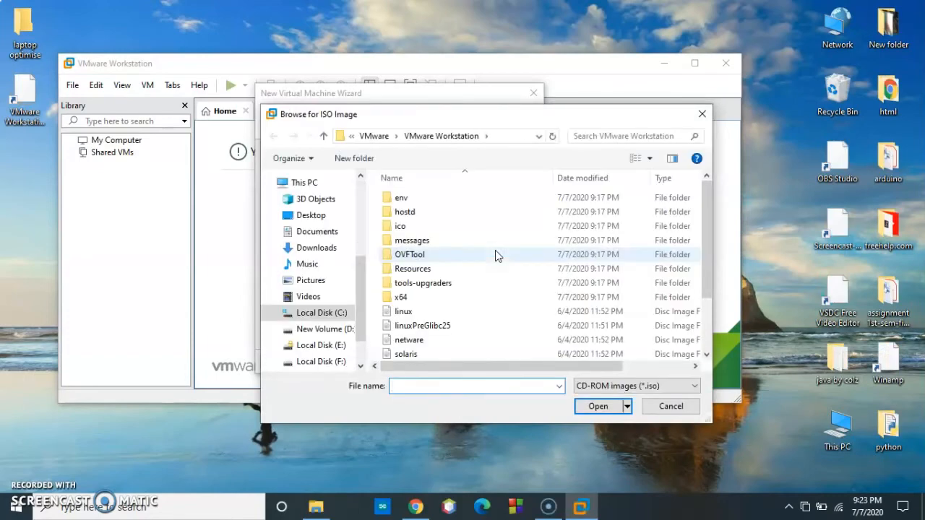
click(318, 361)
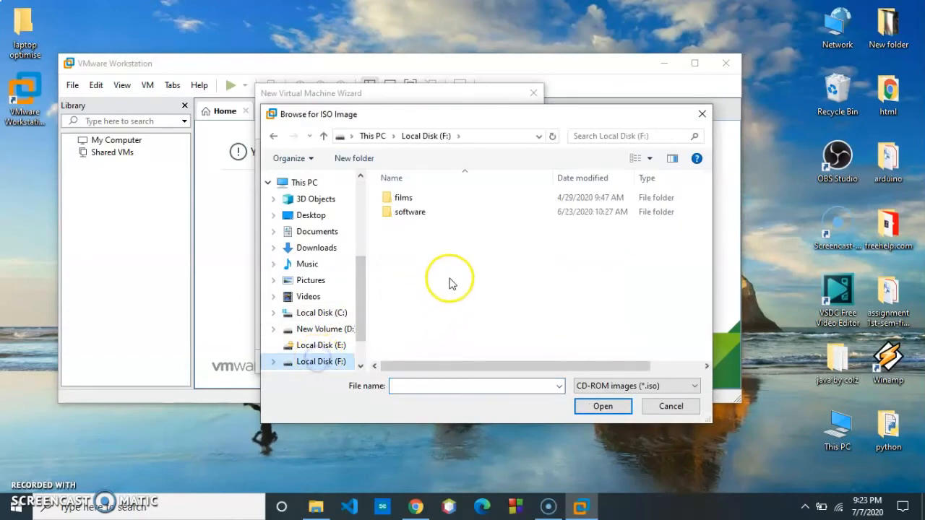
double_click(424, 211)
double_click(425, 283)
click(434, 203)
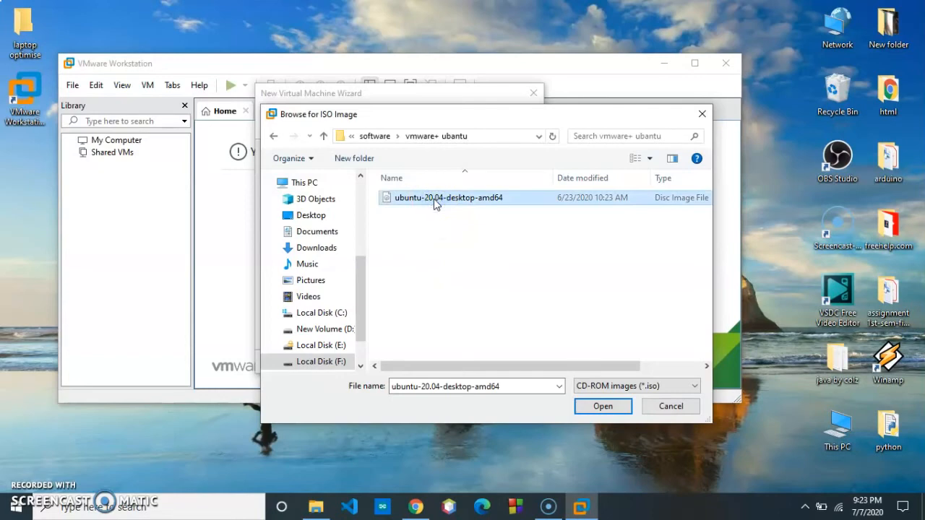
click(593, 407)
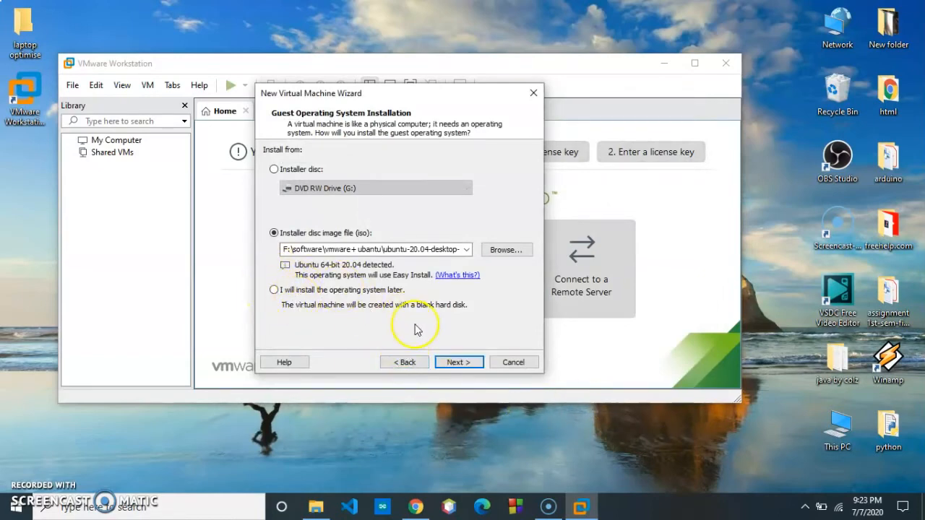
click(455, 360)
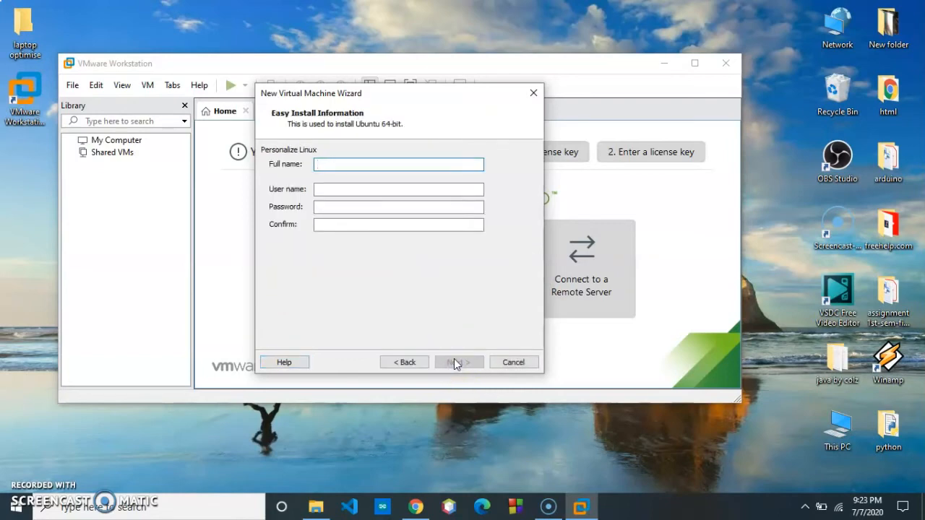
Step: Enter the Linux user's full name, user name, password and password confirmation for Easy Install
text(ishwor ubantu)
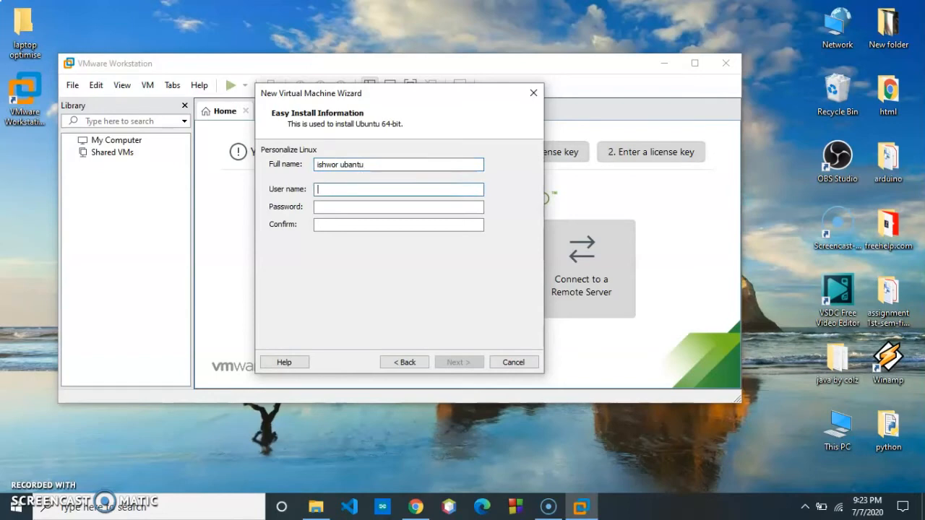
text(ishwor12345678)
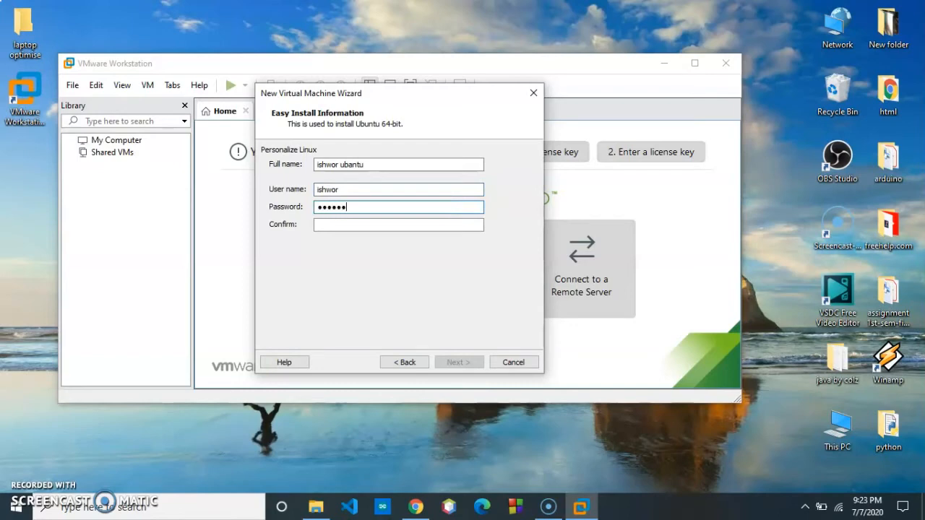
key(Tab)
text(12345678)
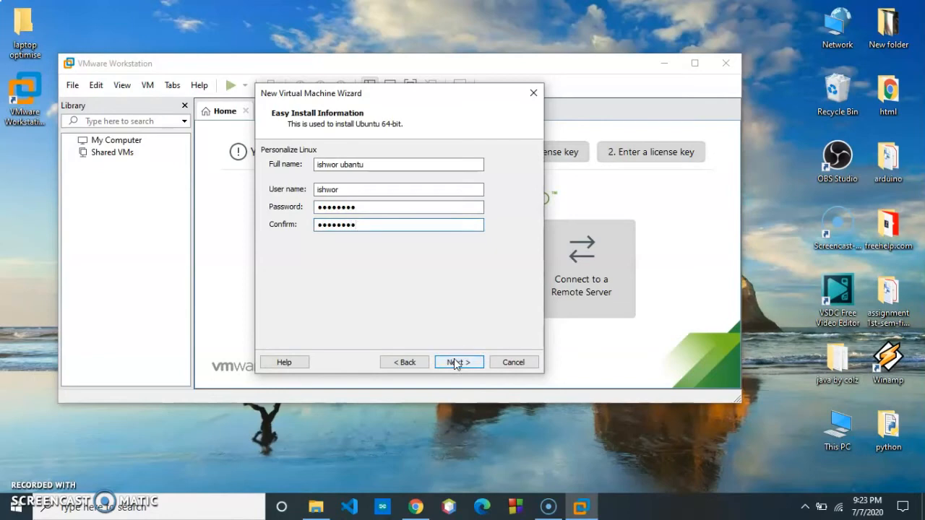
click(457, 362)
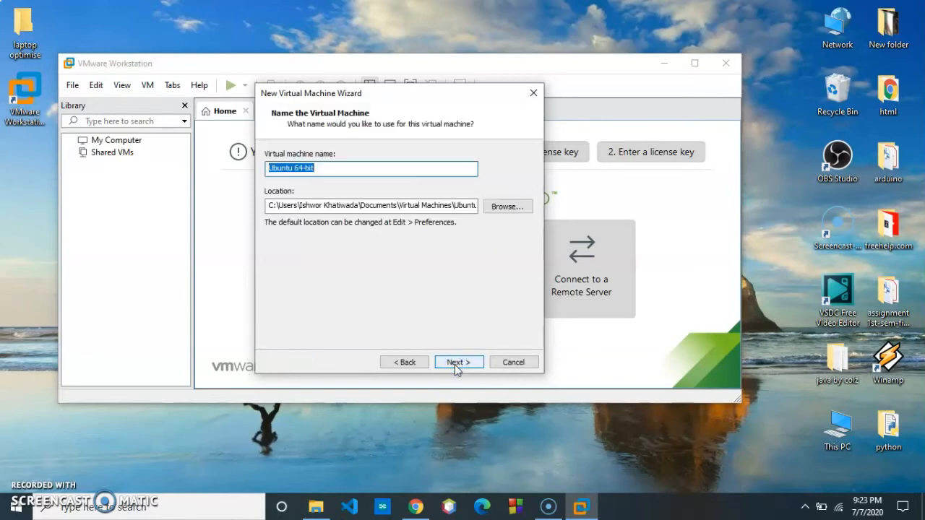
Step: Keep the name Ubuntu 64-bit and set a 52 GB virtual disk stored as a single file
click(457, 362)
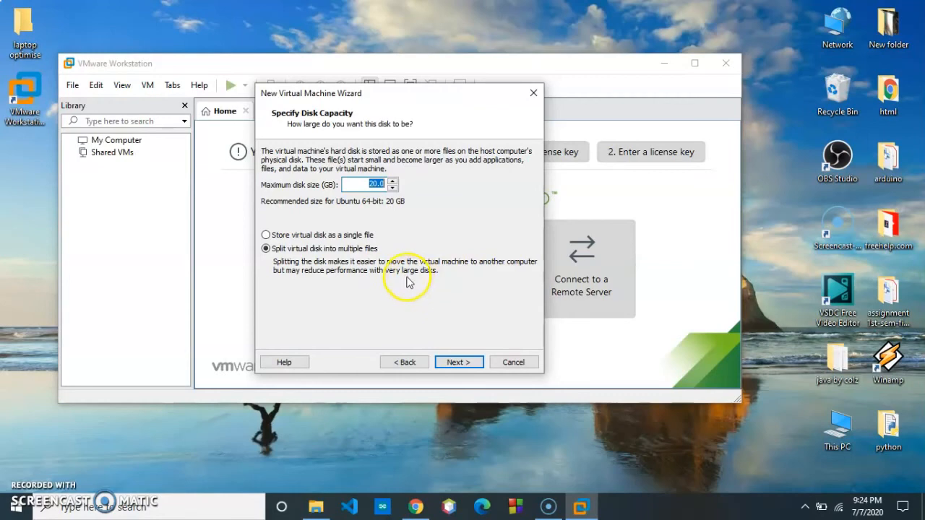
click(354, 235)
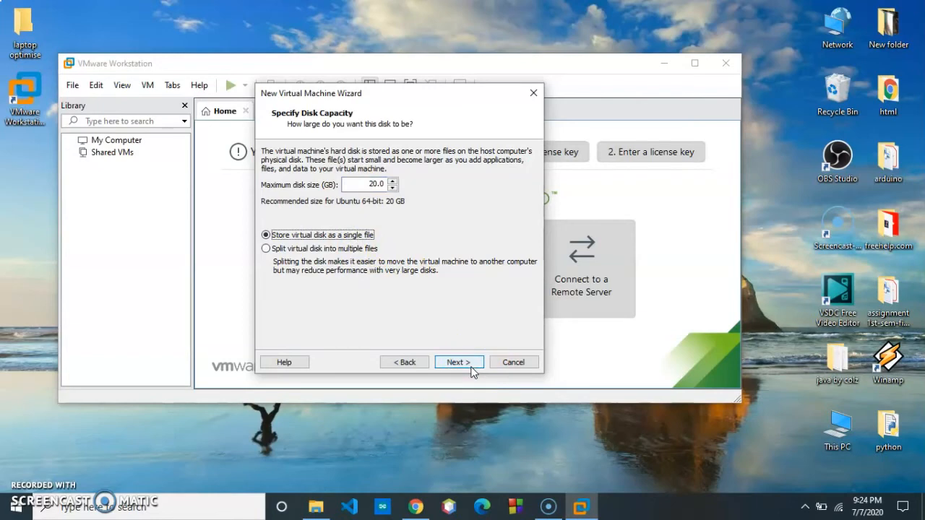
click(392, 182)
click(393, 182)
click(392, 182)
click(393, 183)
click(393, 182)
click(392, 182)
click(393, 182)
click(393, 183)
click(392, 182)
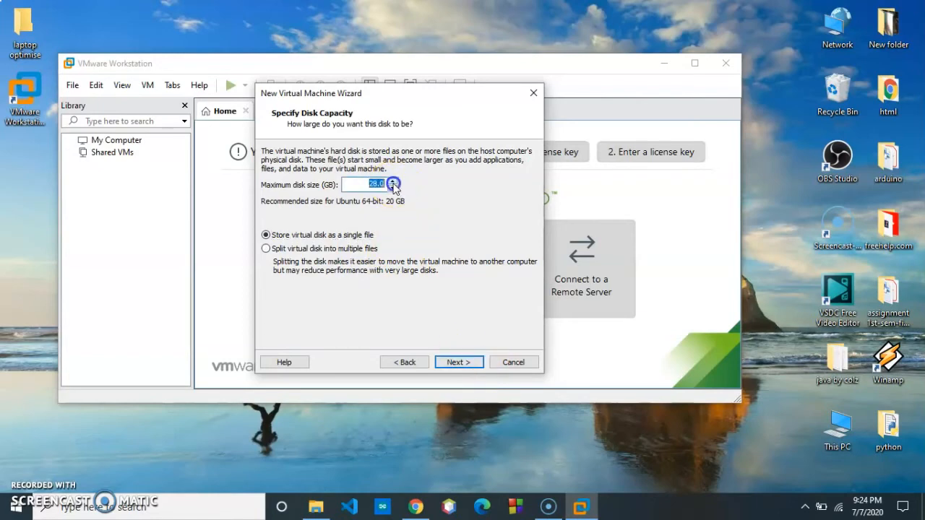
click(392, 182)
click(392, 182)
click(392, 183)
click(392, 182)
click(392, 182)
click(392, 182)
click(392, 182)
click(393, 182)
click(393, 183)
click(393, 182)
click(392, 182)
click(393, 182)
click(393, 182)
click(392, 182)
click(392, 182)
click(393, 182)
click(392, 182)
click(392, 182)
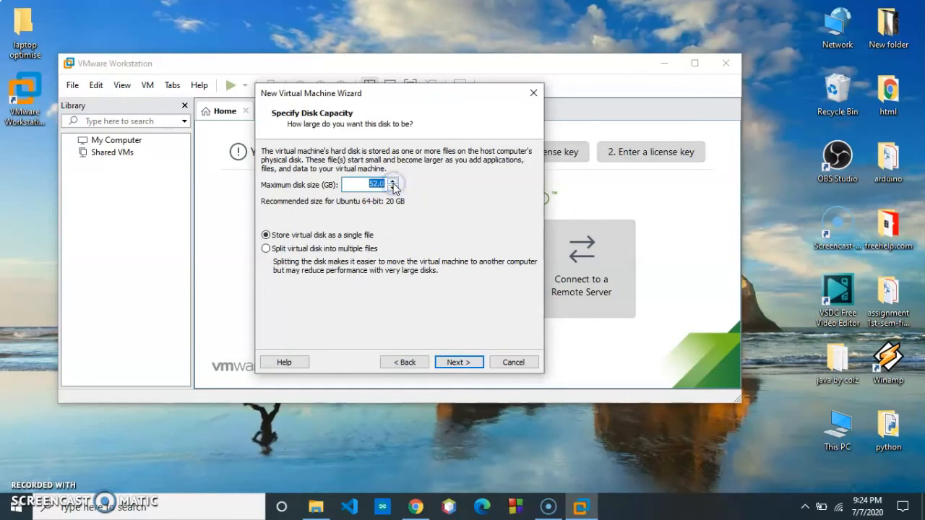
click(456, 362)
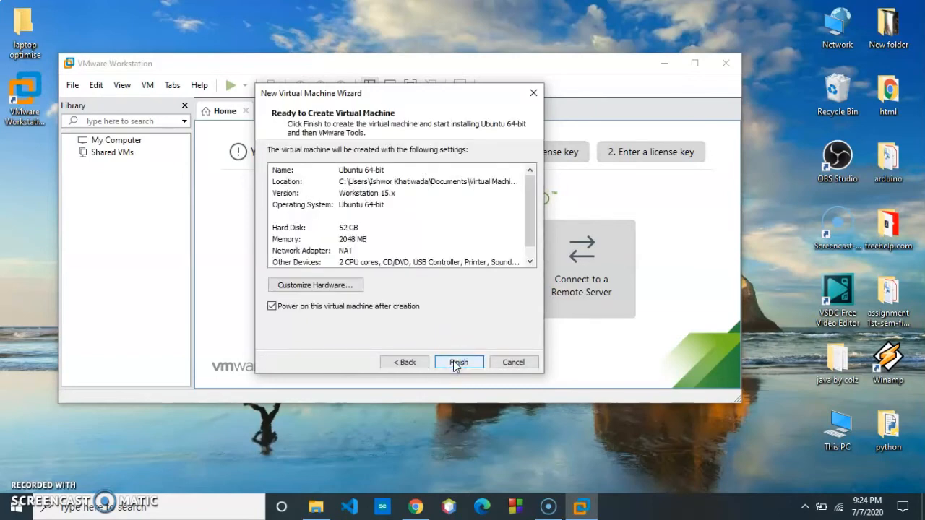
click(341, 291)
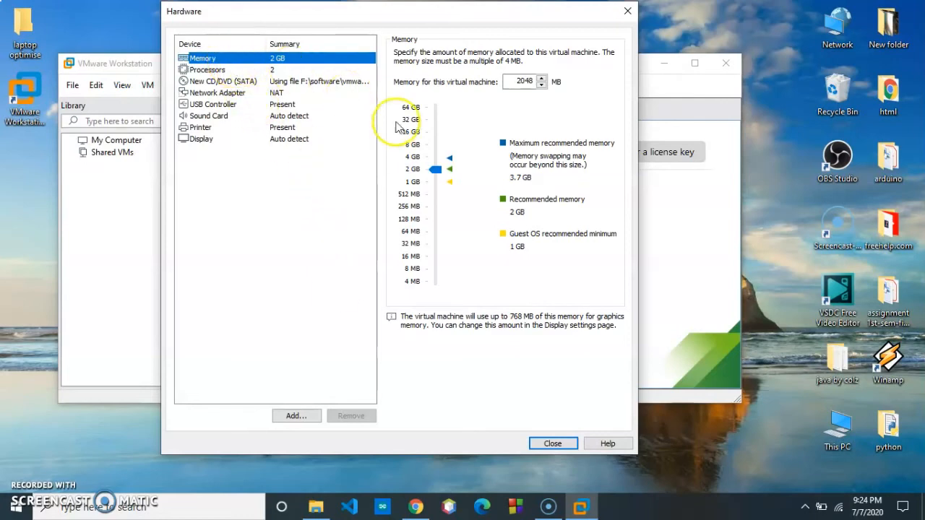
click(213, 69)
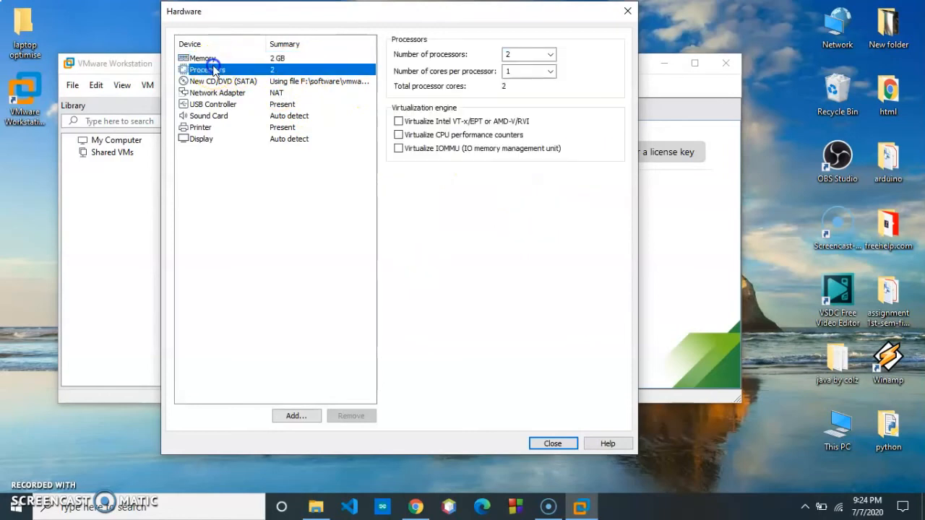
click(211, 82)
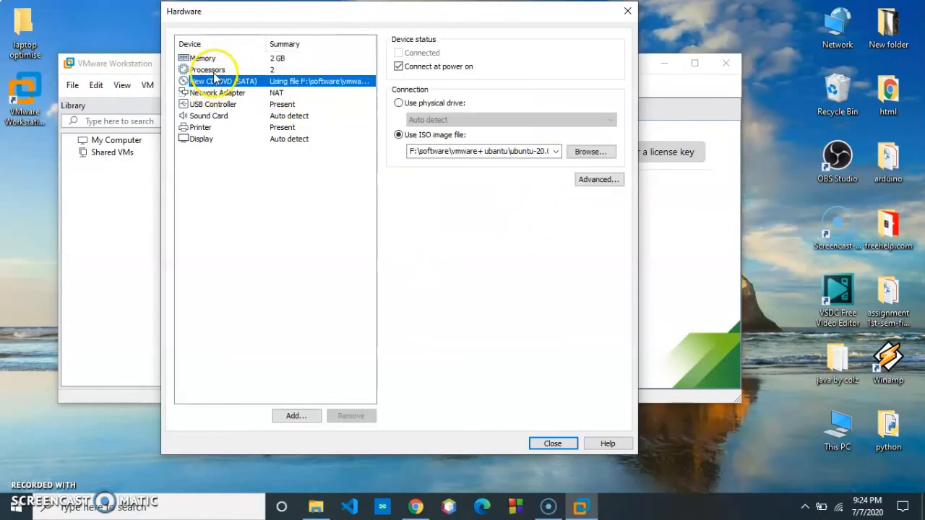
click(210, 70)
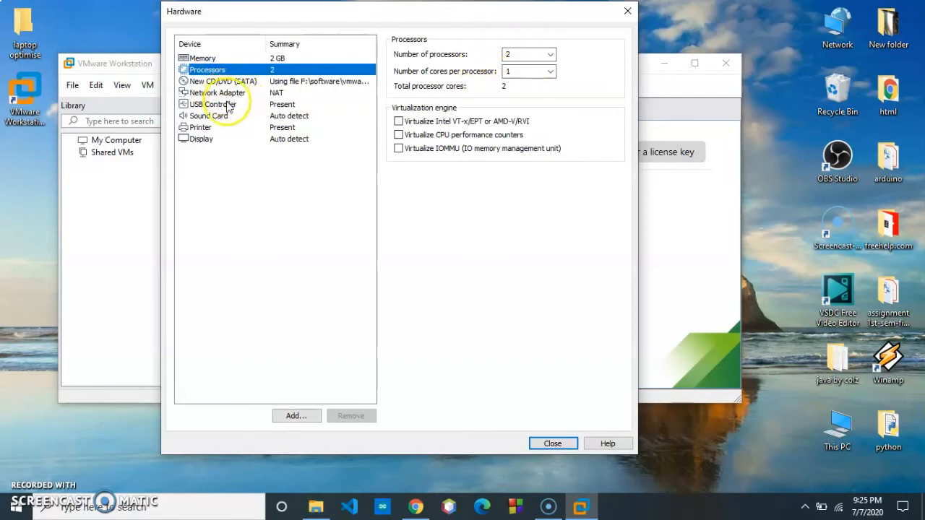
click(553, 444)
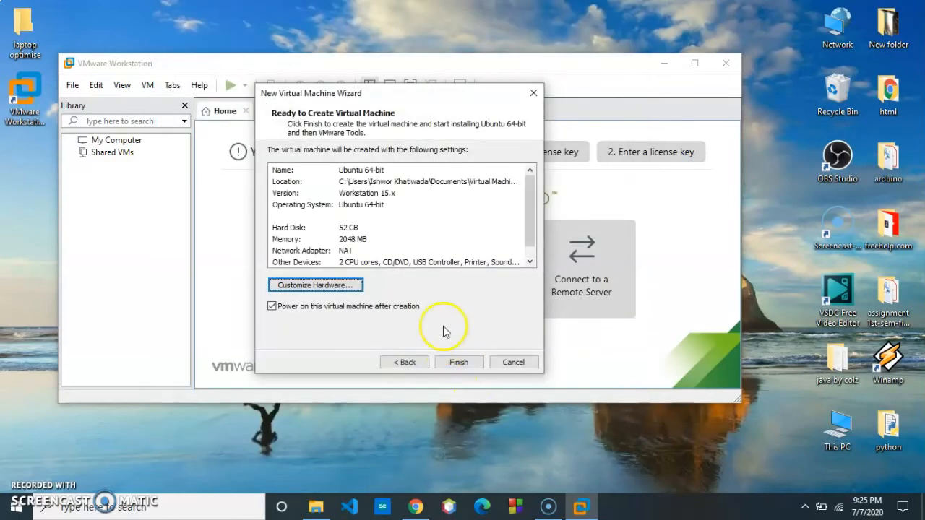
Step: Finish the wizard so the Ubuntu 64-bit machine is created and boots from the Ubuntu installer
click(459, 362)
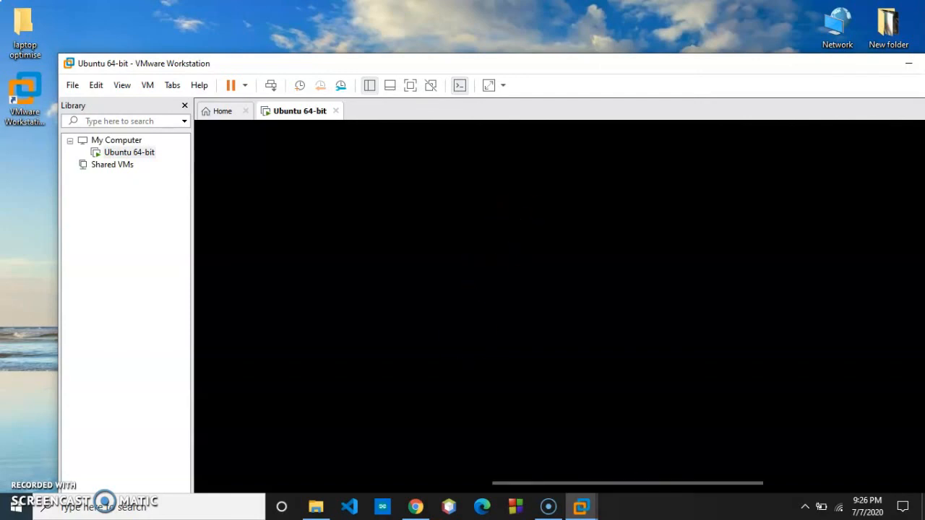
Step: Move the VMware window to the top, let installation finish, then open and close the Ubuntu desktop's context menu
drag(573, 67, 498, 12)
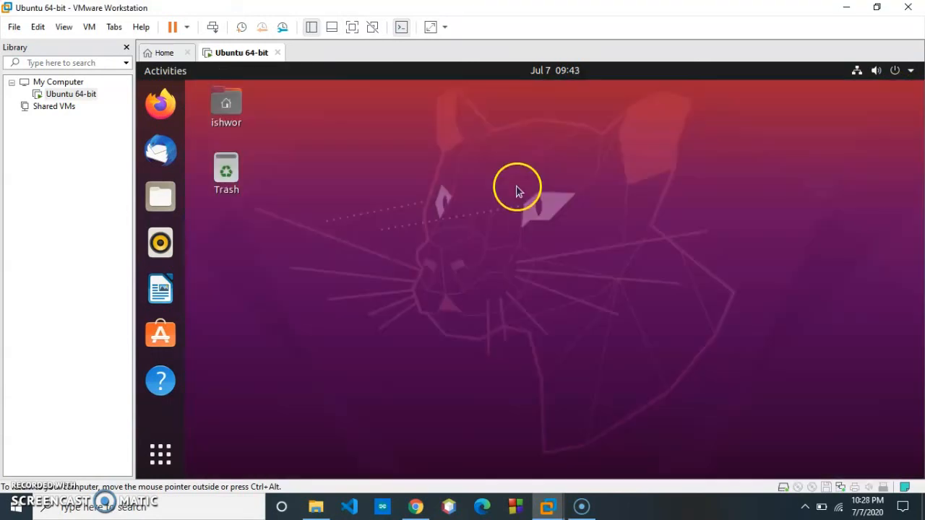
right_click(516, 193)
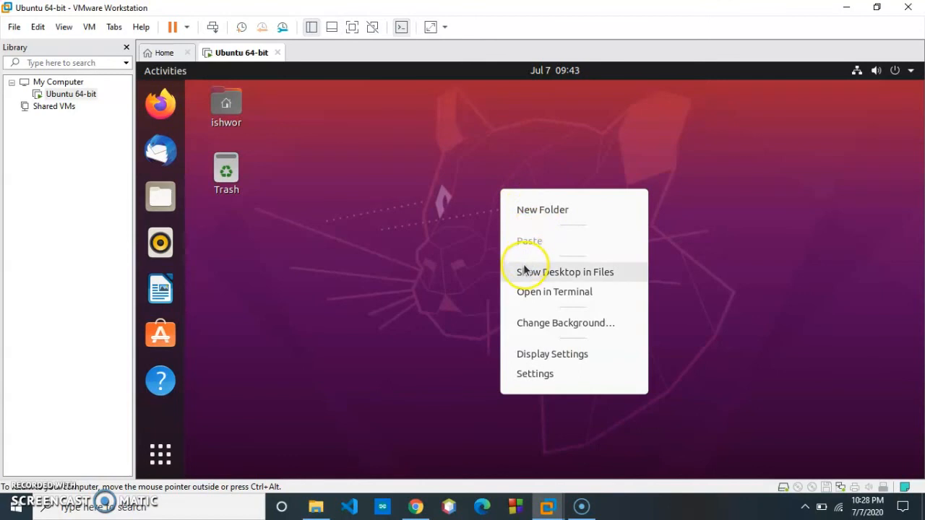
click(719, 312)
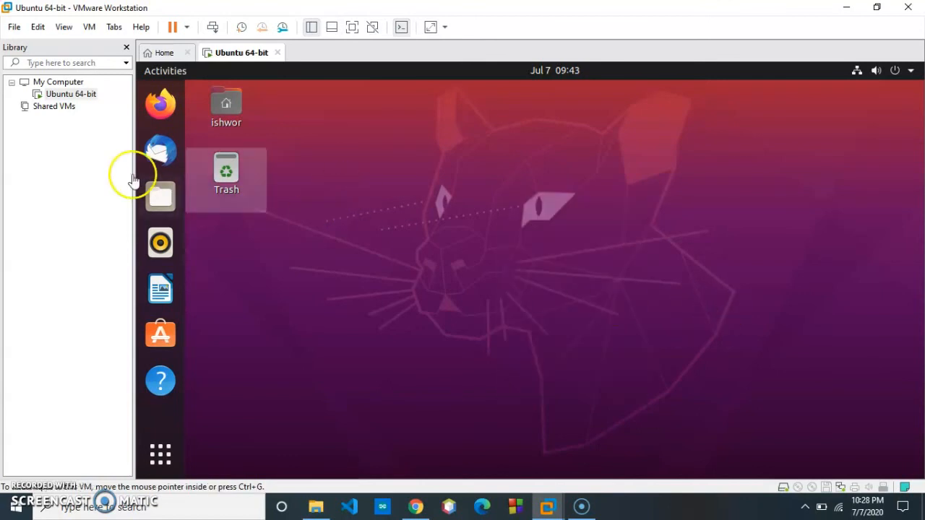